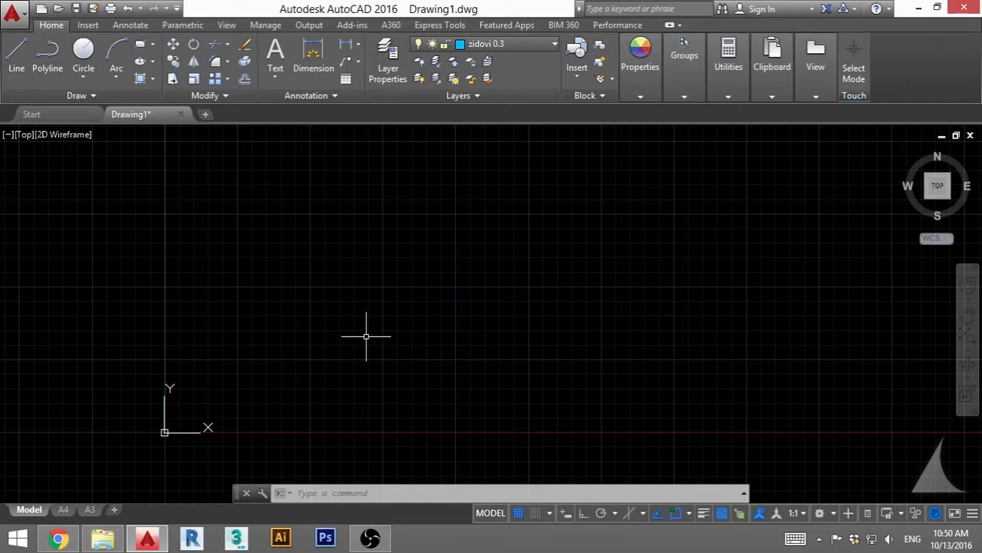
Step: In the display options' drawing window colors, set the 2D model space uniform background to the true color 36,36,36
text(o)
key(Return)
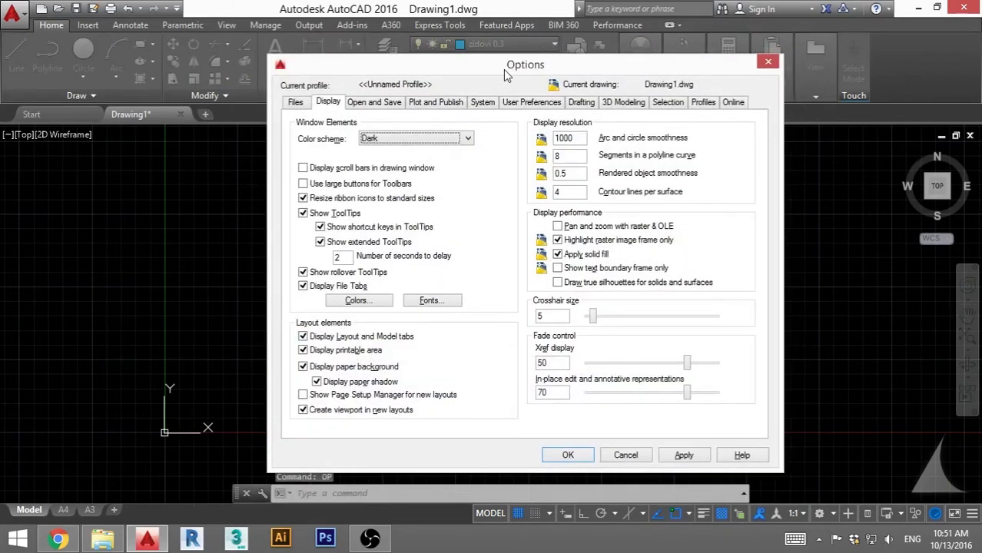
click(298, 105)
click(326, 105)
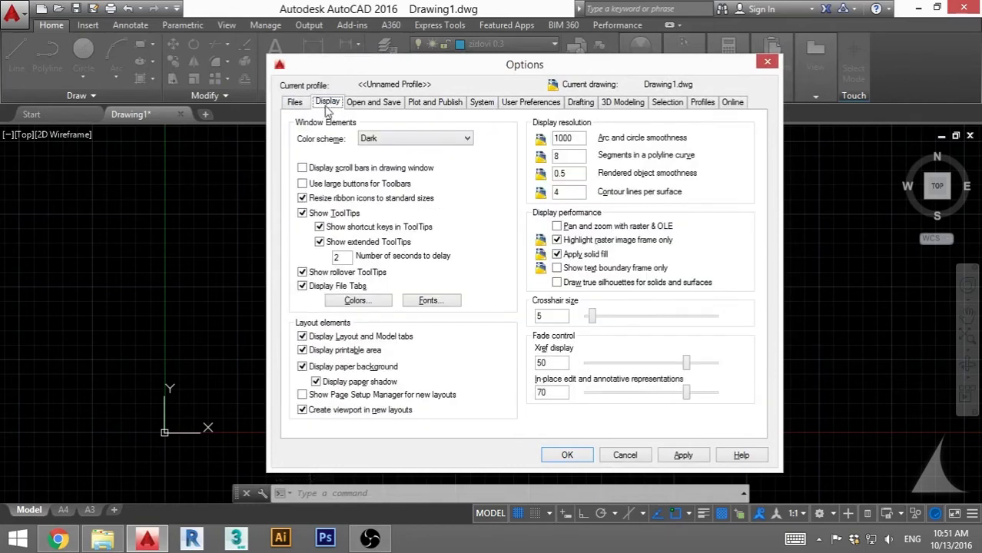
click(373, 304)
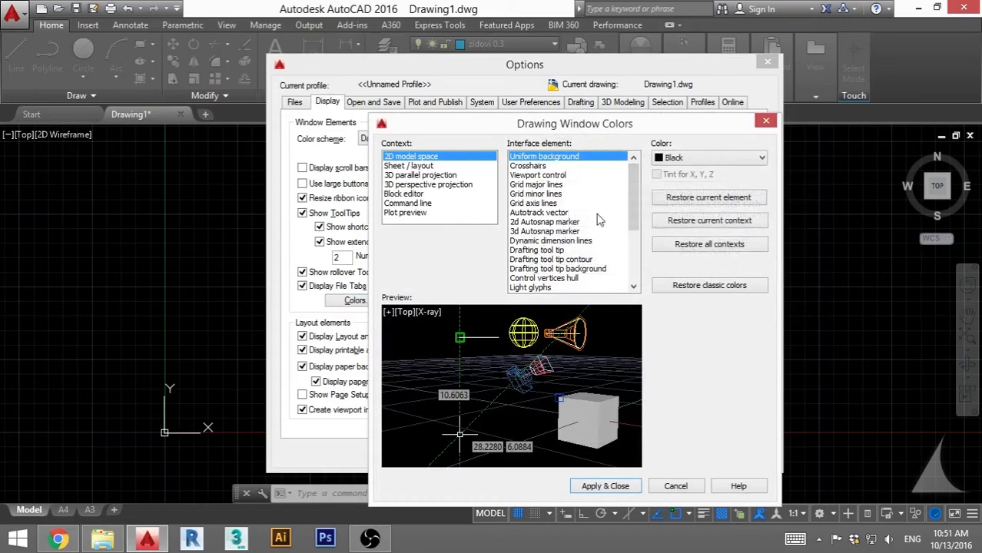
mouse_move(632, 196)
mouse_down()
mouse_move(636, 263)
mouse_move(634, 180)
mouse_up()
click(685, 159)
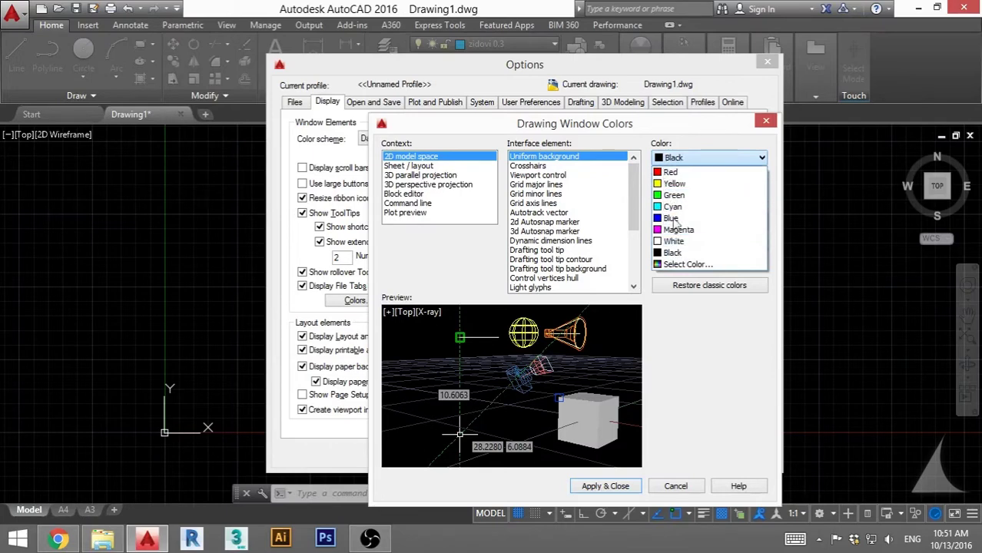
click(672, 265)
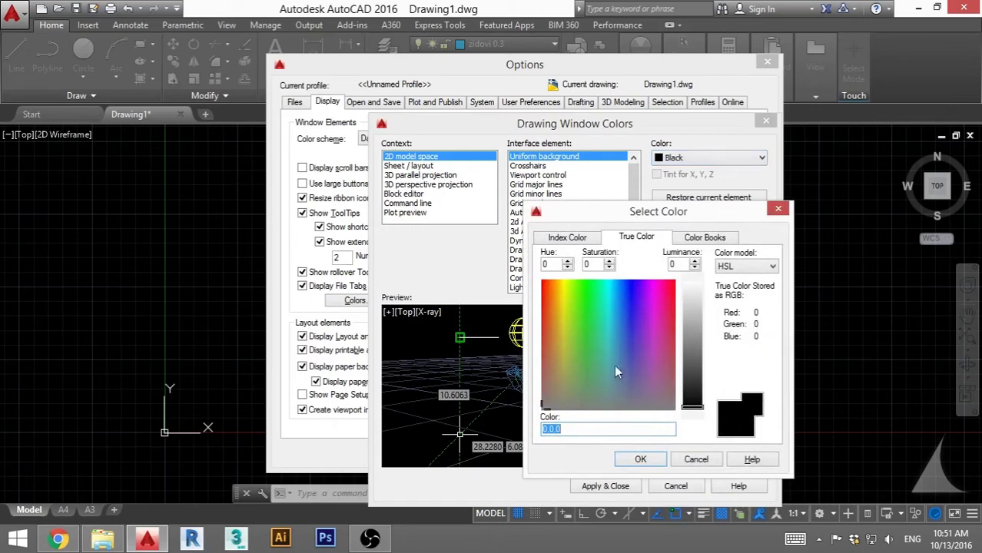
mouse_move(692, 408)
mouse_down()
mouse_move(694, 372)
mouse_move(694, 399)
mouse_up()
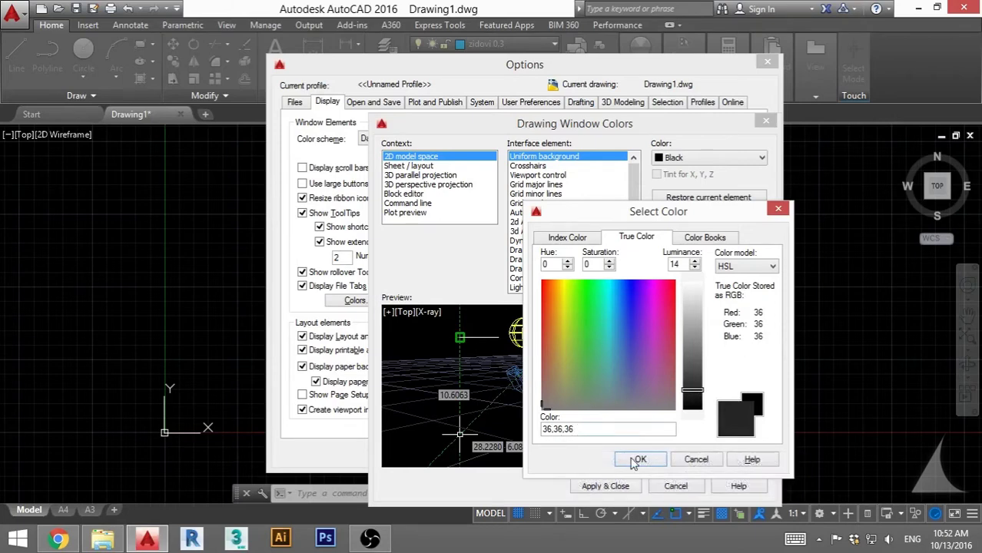
click(637, 459)
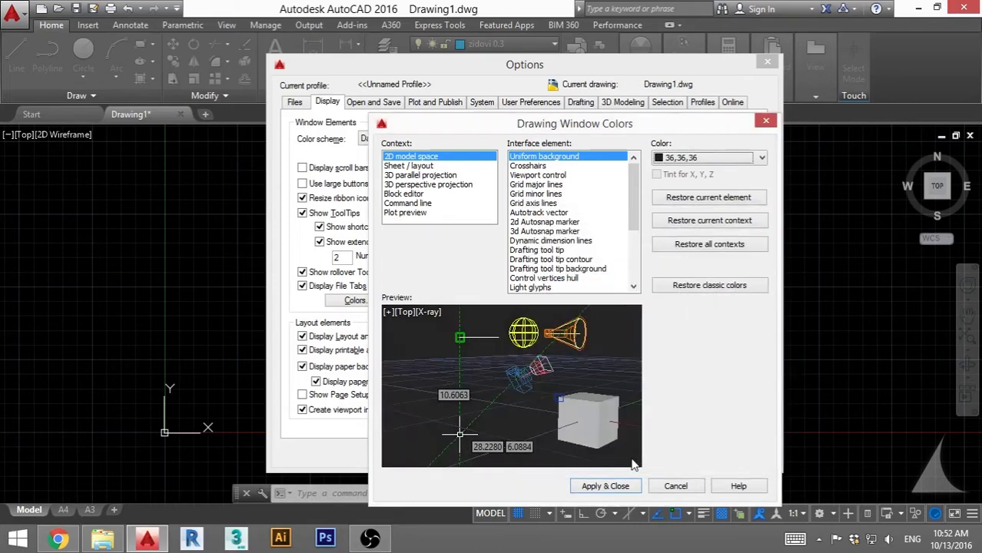
Step: Set the 2D model space crosshairs color to Red
click(523, 166)
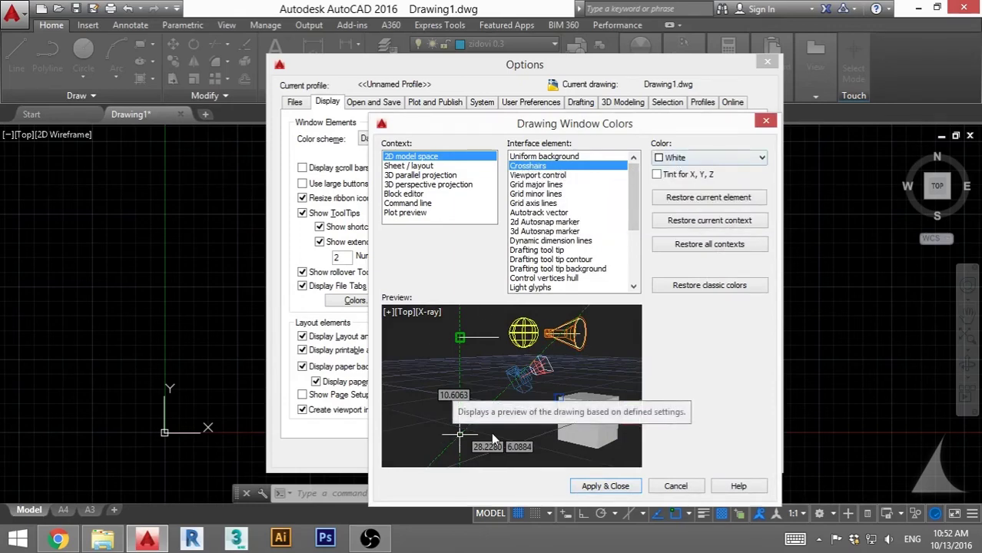
click(707, 163)
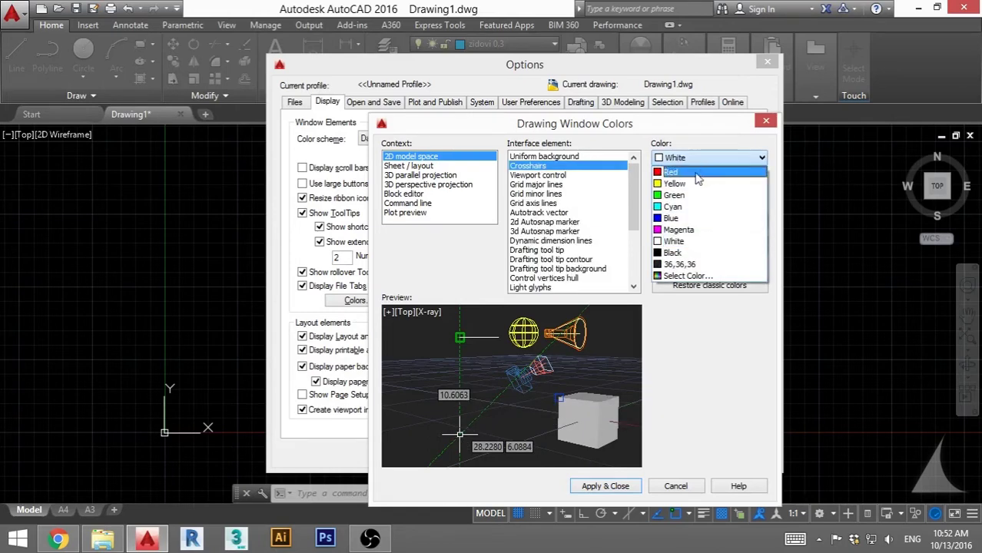
click(698, 172)
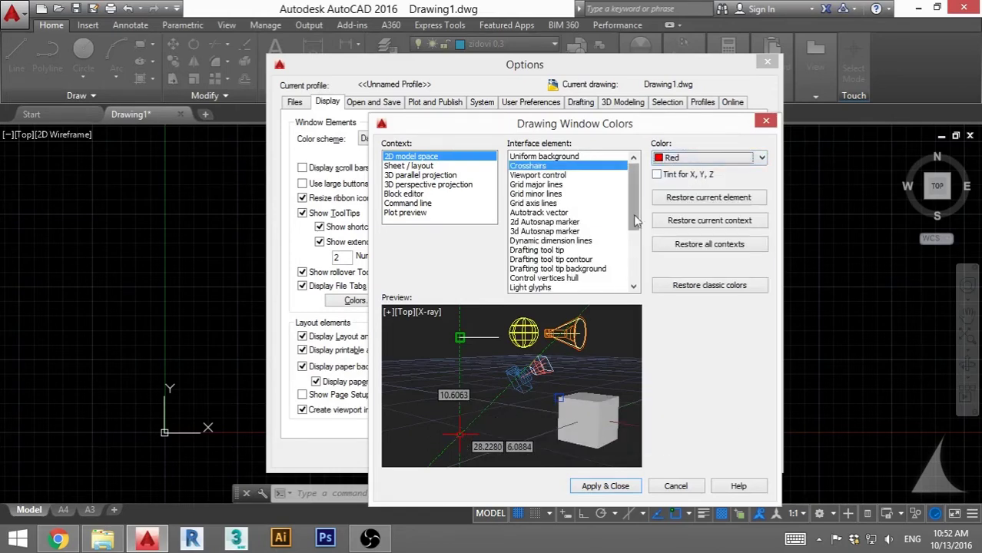
Step: Set the color of the 2D model space grid major lines to the dark red true color 75,17,19
click(519, 187)
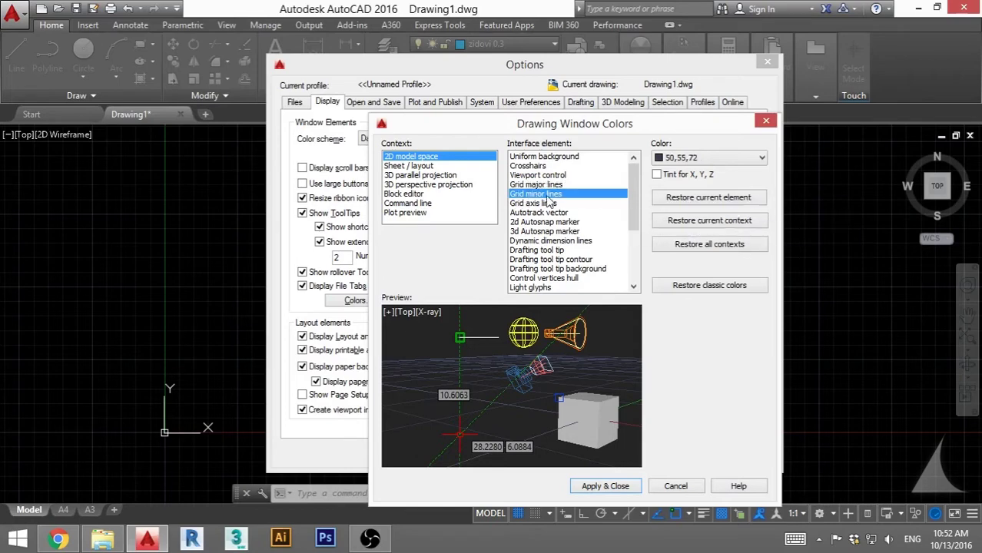
click(691, 158)
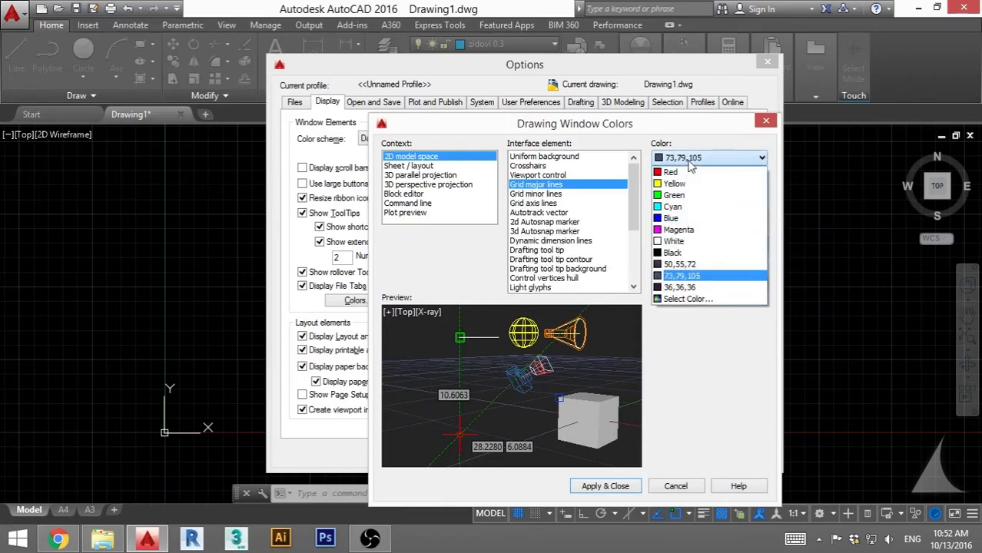
click(679, 302)
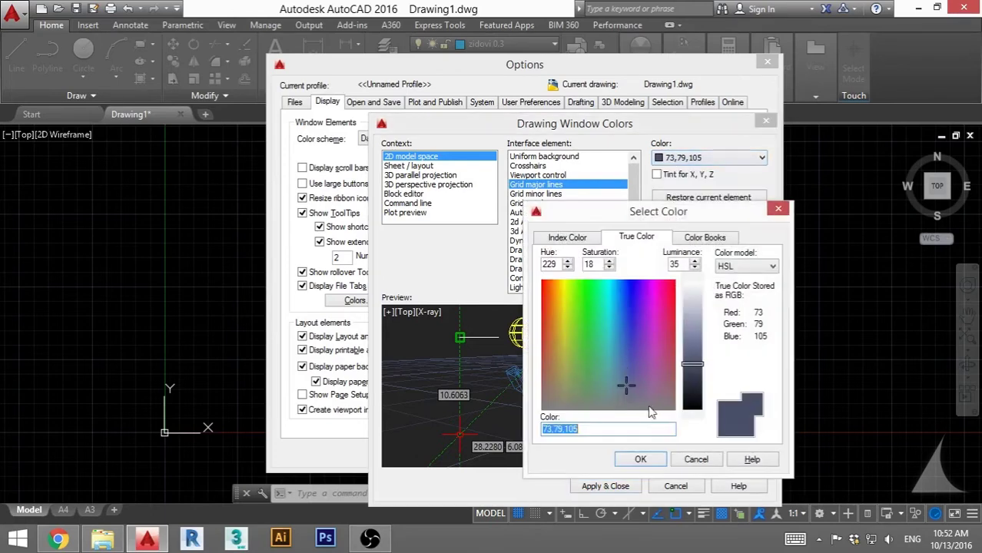
drag(623, 383, 675, 327)
drag(692, 365, 694, 392)
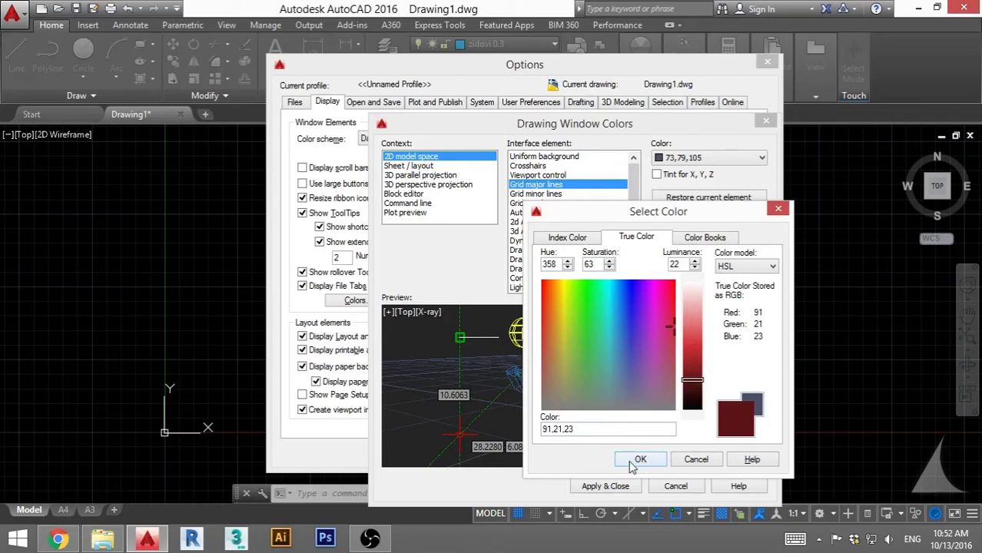
click(692, 387)
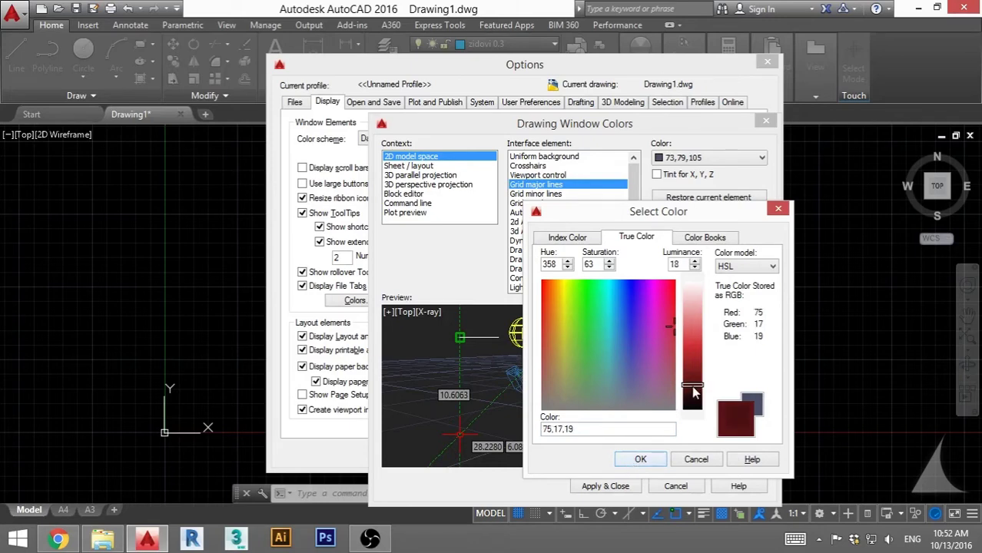
click(642, 458)
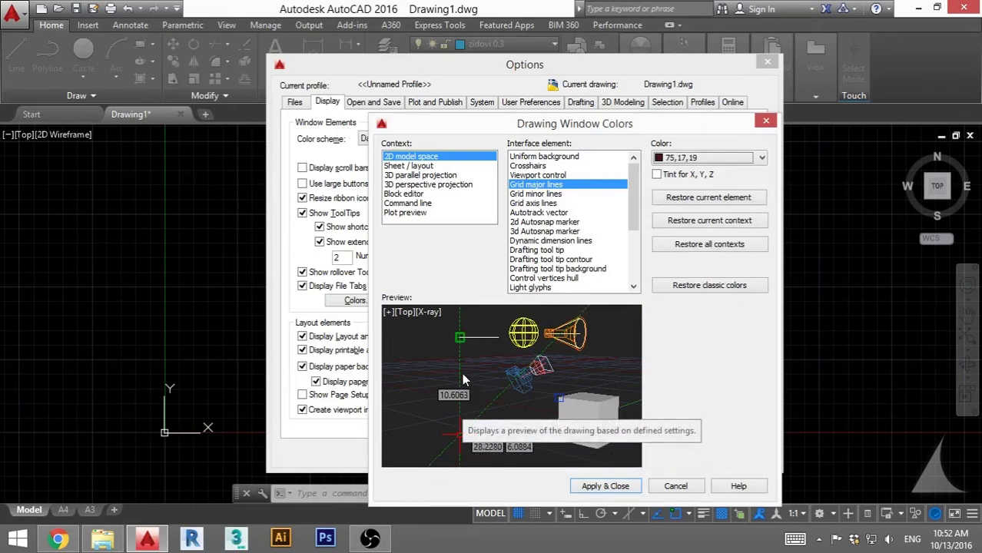
Step: Set the 2D Autosnap marker to the blue true color 2,92,177 and apply the drawing window color changes
mouse_move(632, 205)
mouse_down()
mouse_move(637, 263)
mouse_move(636, 220)
mouse_up()
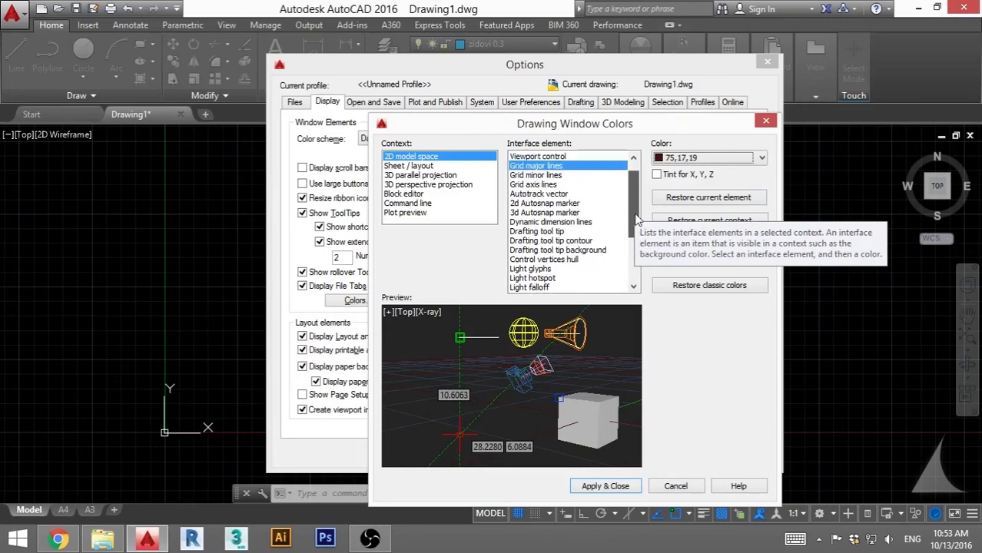
click(541, 204)
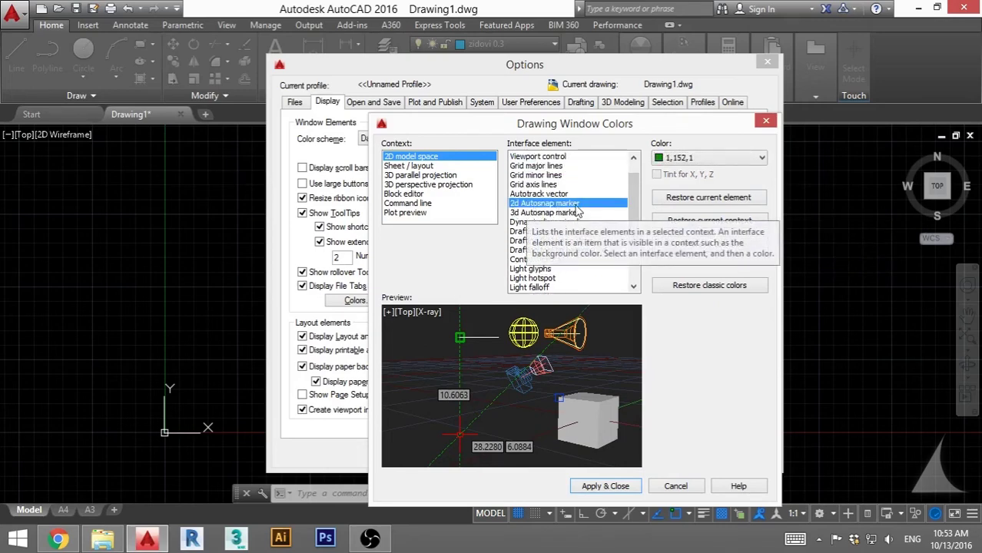
click(734, 158)
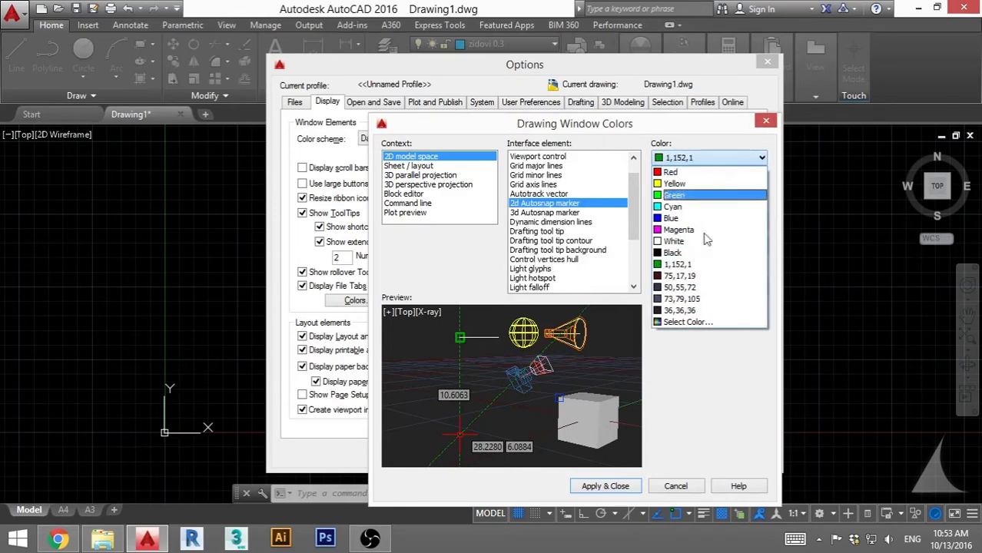
click(678, 322)
drag(608, 323, 609, 350)
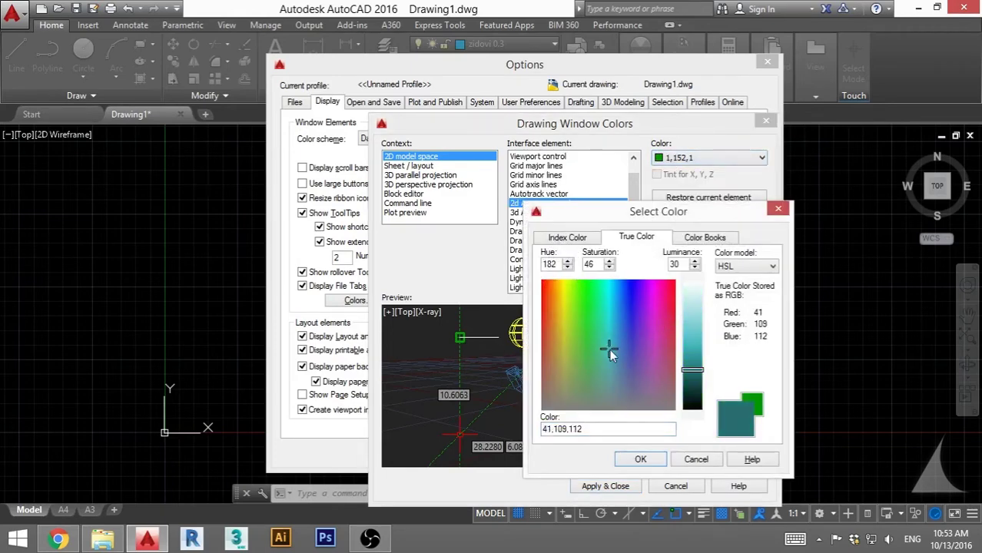
click(617, 282)
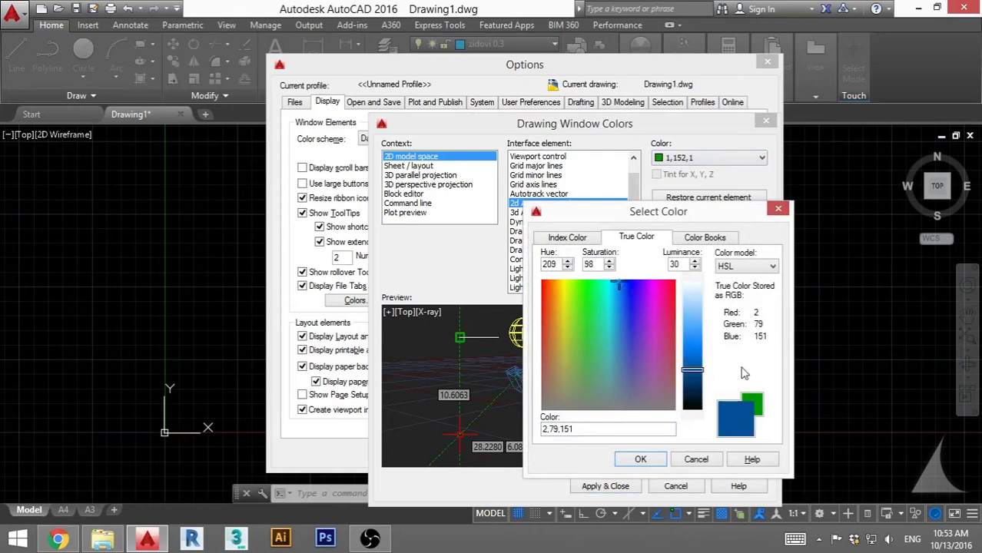
drag(698, 378, 695, 364)
click(640, 459)
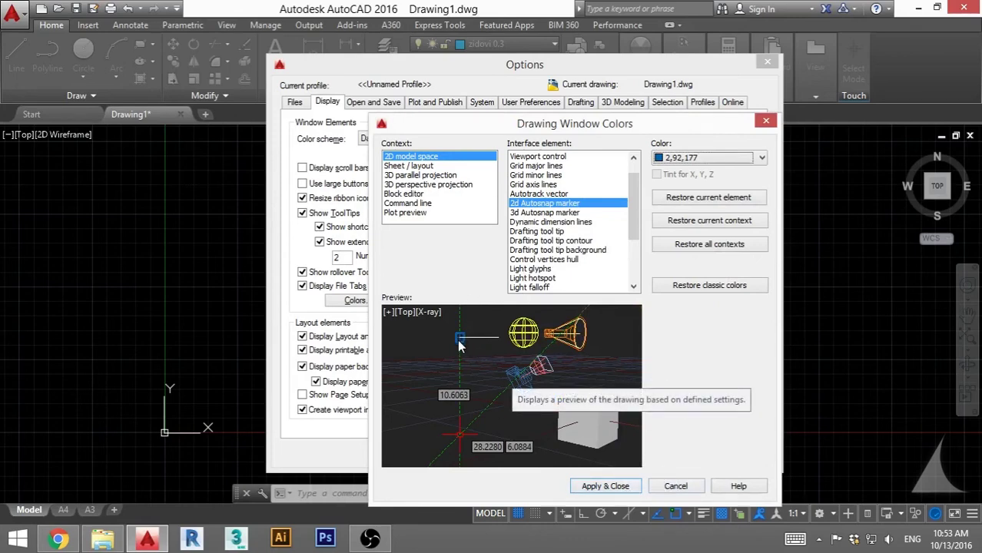
click(604, 486)
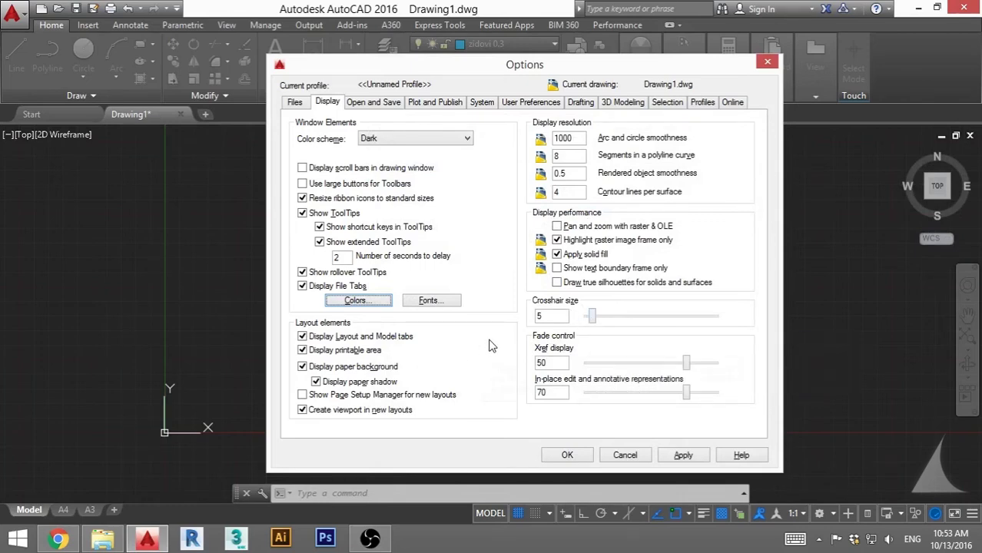
Step: Set the crosshair size to 100 and accept the options
drag(591, 316, 744, 325)
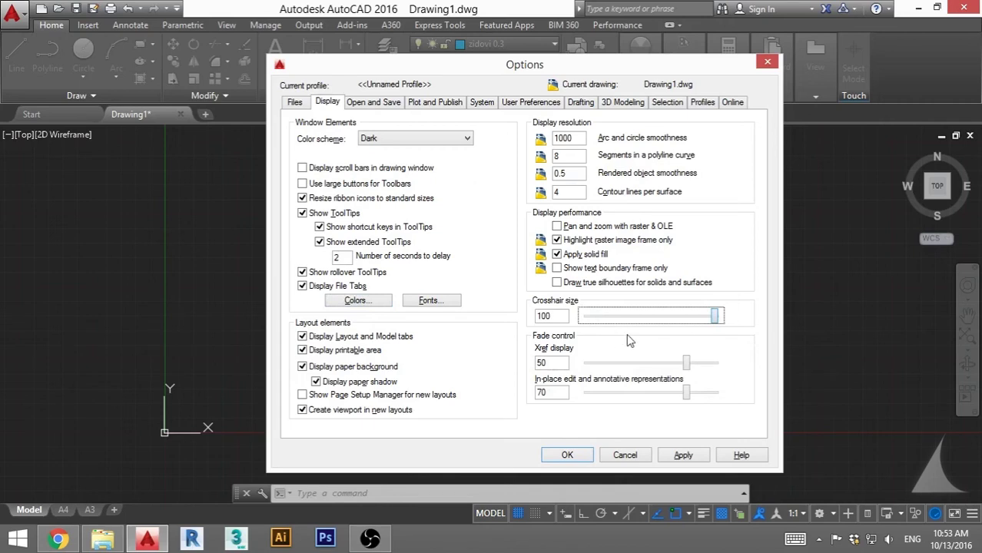
click(566, 455)
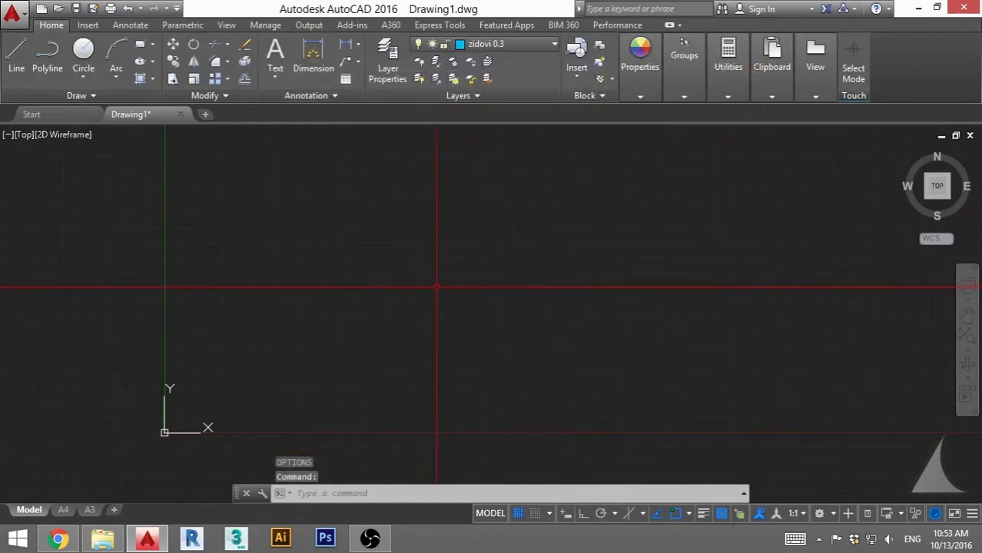
Step: Examine the new background, grid and full-size crosshair in the drawing area at different zoom levels
scroll(226, 409, up, 6)
middle_drag(247, 398, 309, 366)
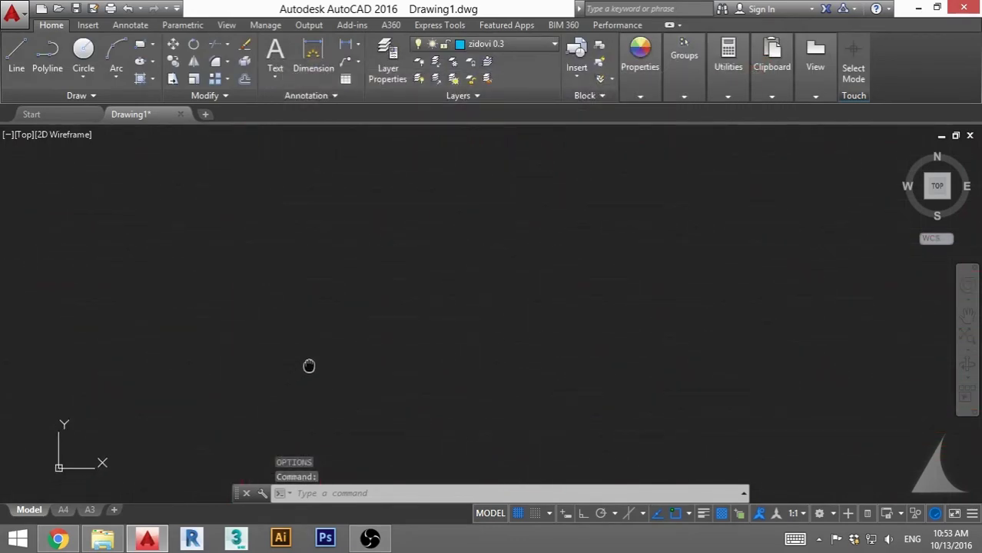
scroll(278, 323, down, 2)
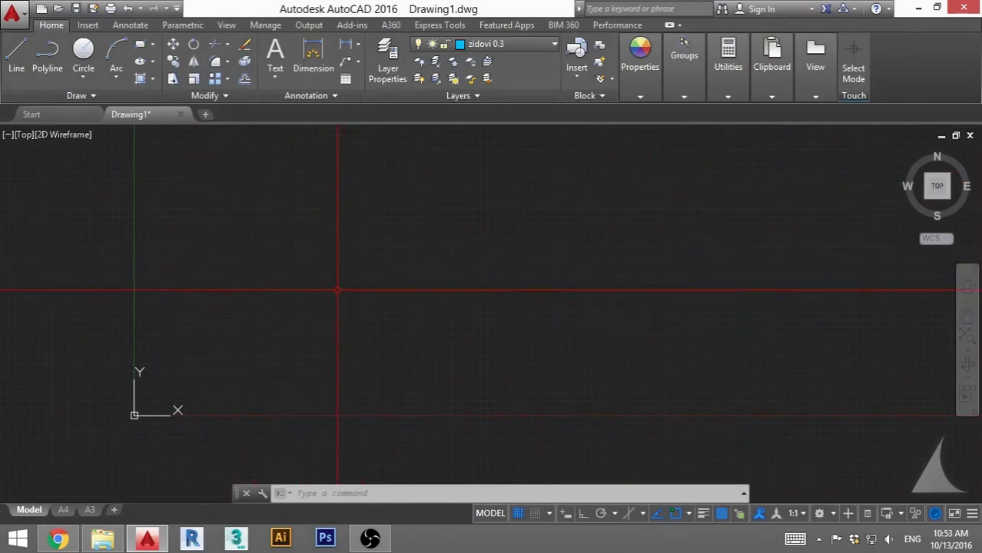
mouse_move(338, 290)
middle_down()
mouse_move(358, 287)
mouse_move(337, 308)
middle_up()
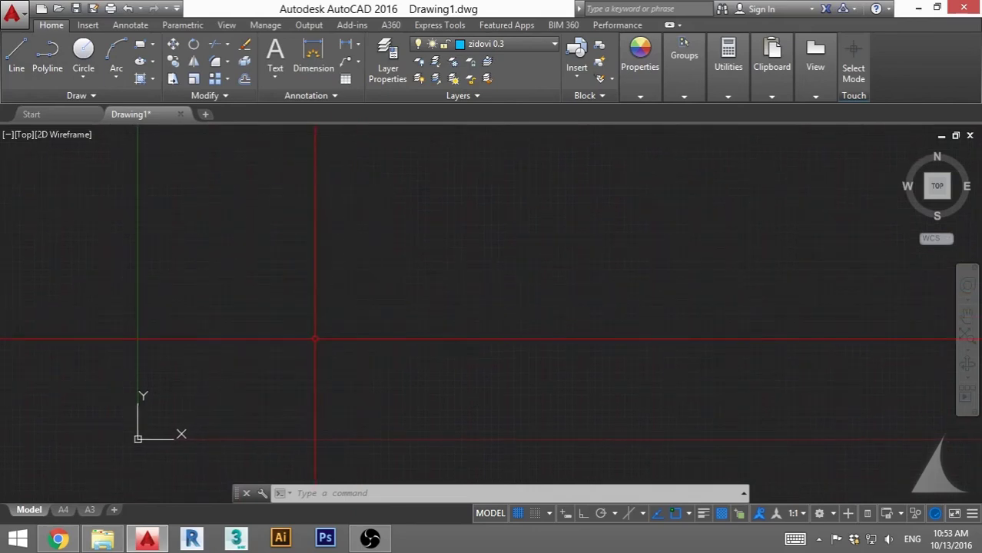
scroll(315, 339, up, 2)
middle_drag(303, 342, 355, 306)
middle_drag(327, 353, 331, 330)
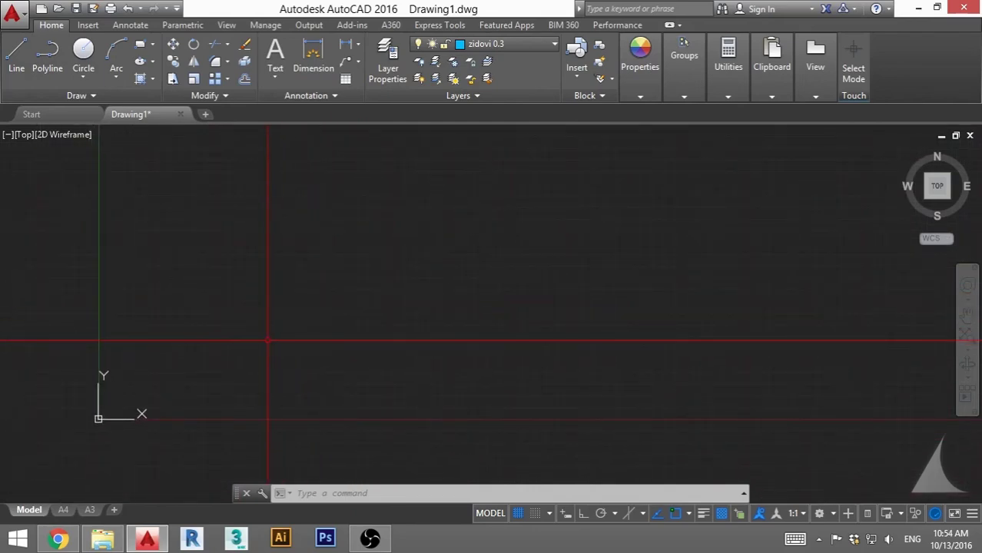
Step: Draw a single slanted test line in the empty area to the upper right of the origin
text(l)
key(Return)
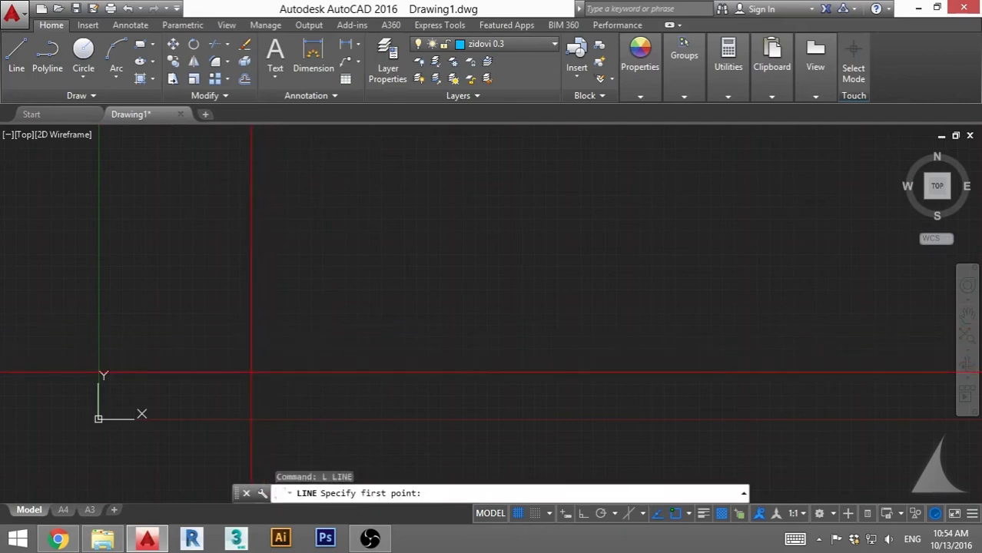
click(252, 372)
click(316, 240)
key(Escape)
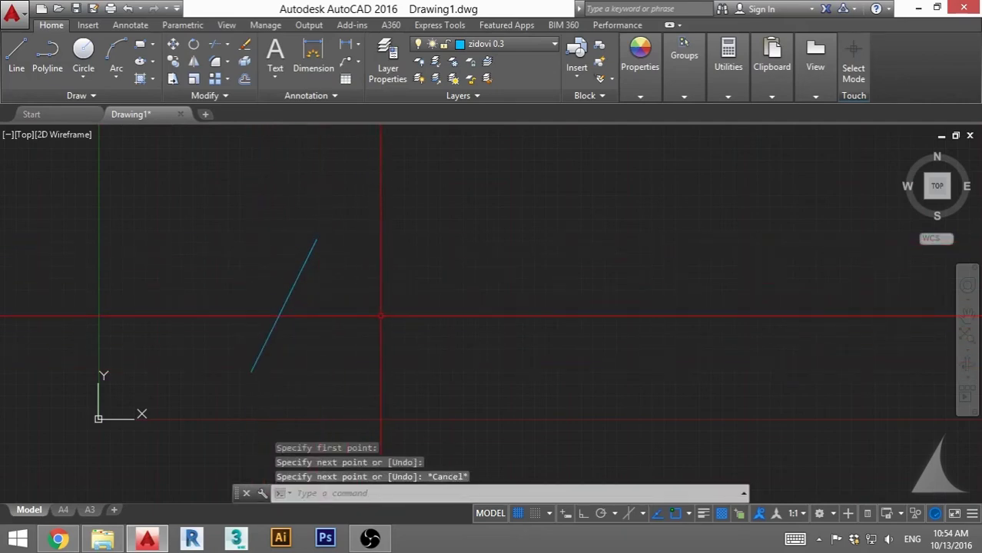
Step: Preview a second line toward the test line's upper endpoint to check the autosnap marker color, and cancel it
text(l)
key(Return)
click(374, 312)
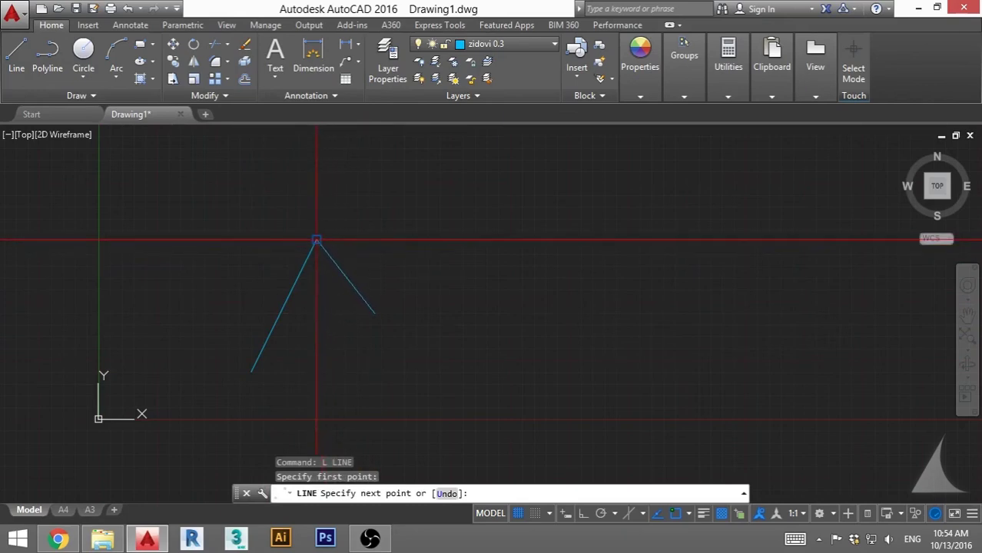
key(Escape)
key(Escape)
key(Escape)
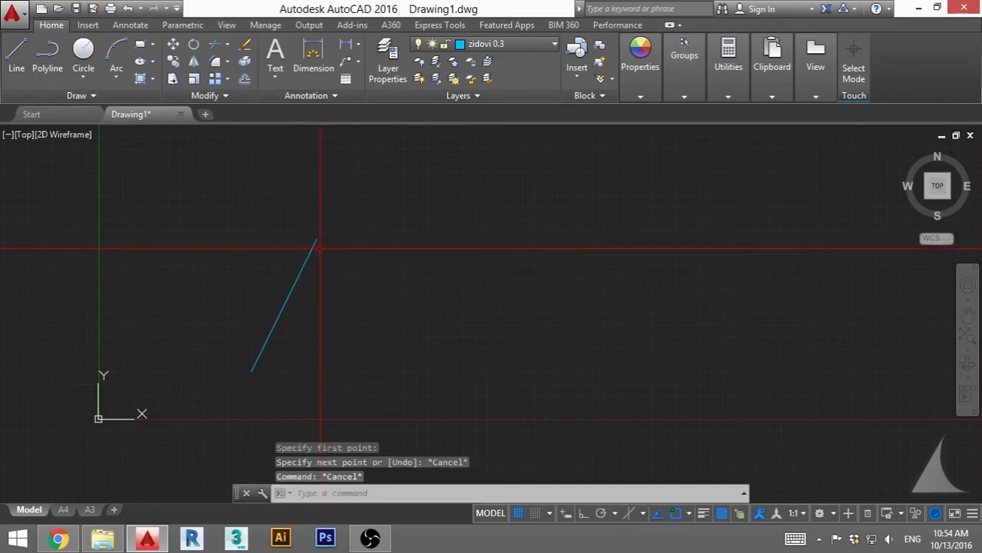
Step: Delete the slanted test line
click(344, 283)
click(290, 267)
key(Delete)
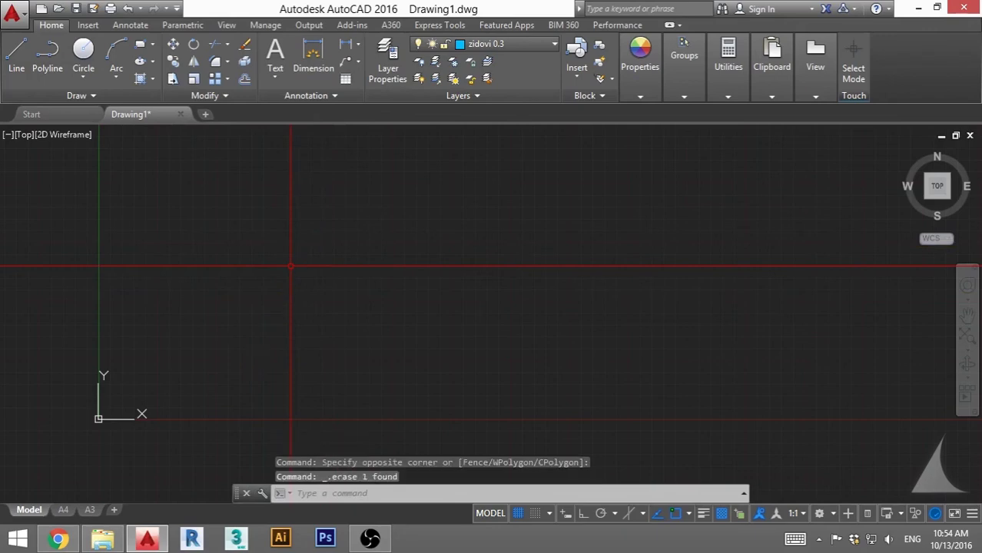